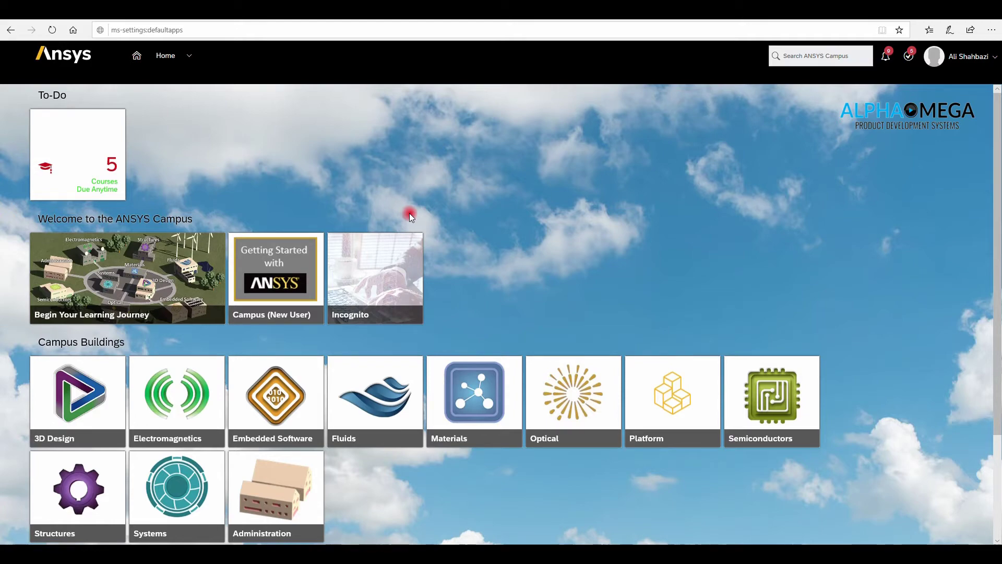
# Step: Scroll through the Learning Hub start page and head to the Structures building on the campus map
pyautogui.scroll(-3, 511, 204)
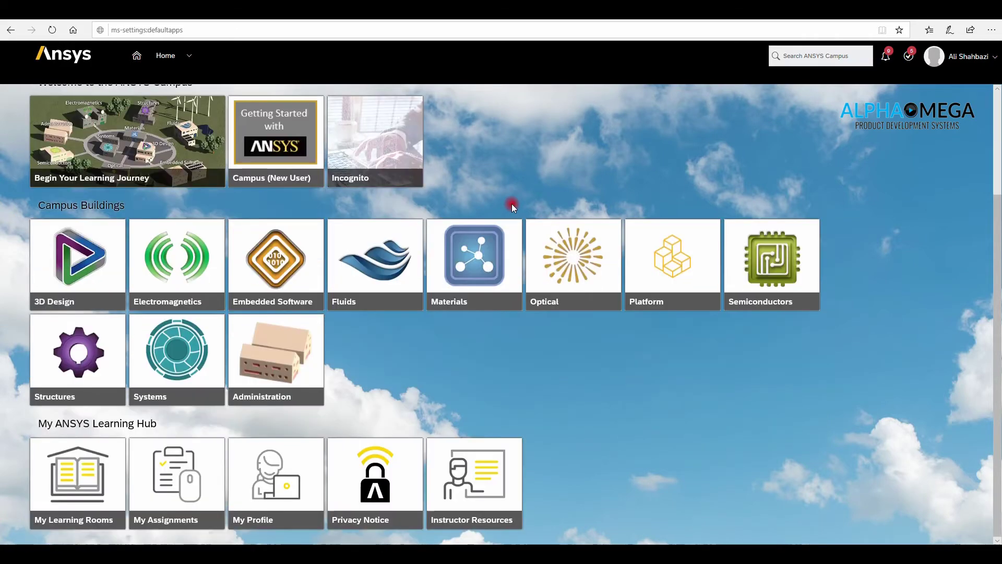
pyautogui.scroll(3, 511, 204)
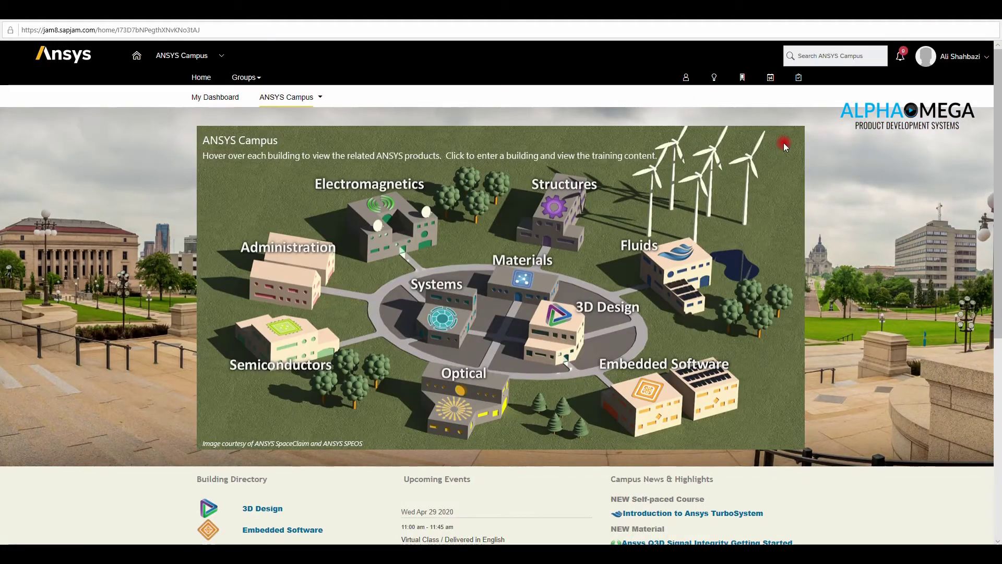
pyautogui.scroll(-1, 723, 197)
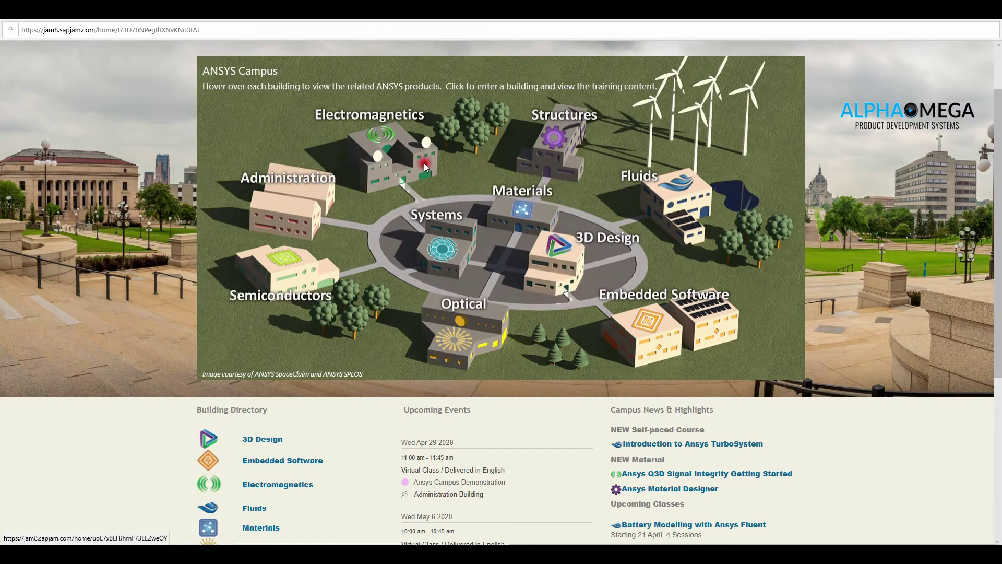
pyautogui.moveTo(425, 167)
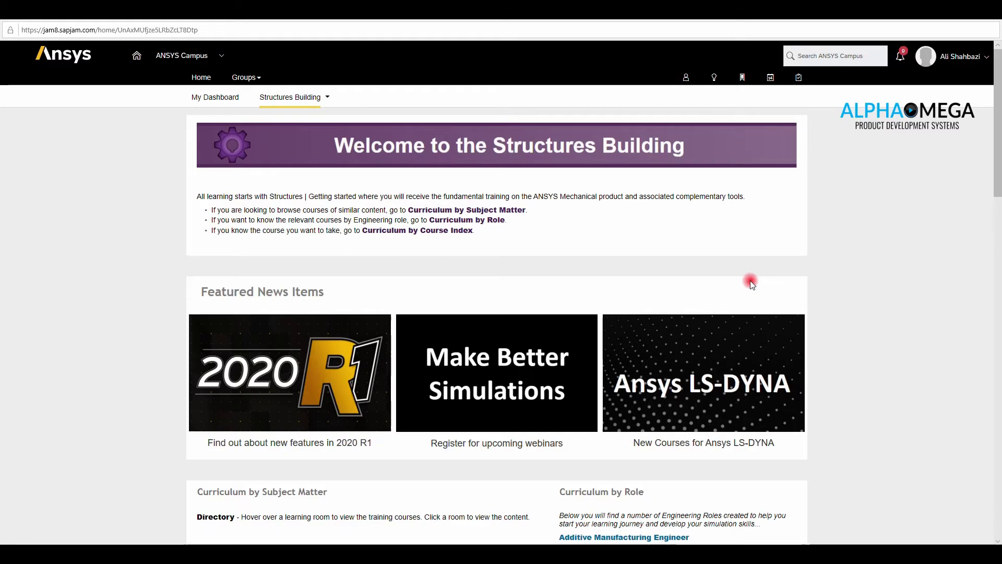
# Step: Scroll down the Structures Building page toward the Getting Started curriculum courses
pyautogui.scroll(-9, 751, 282)
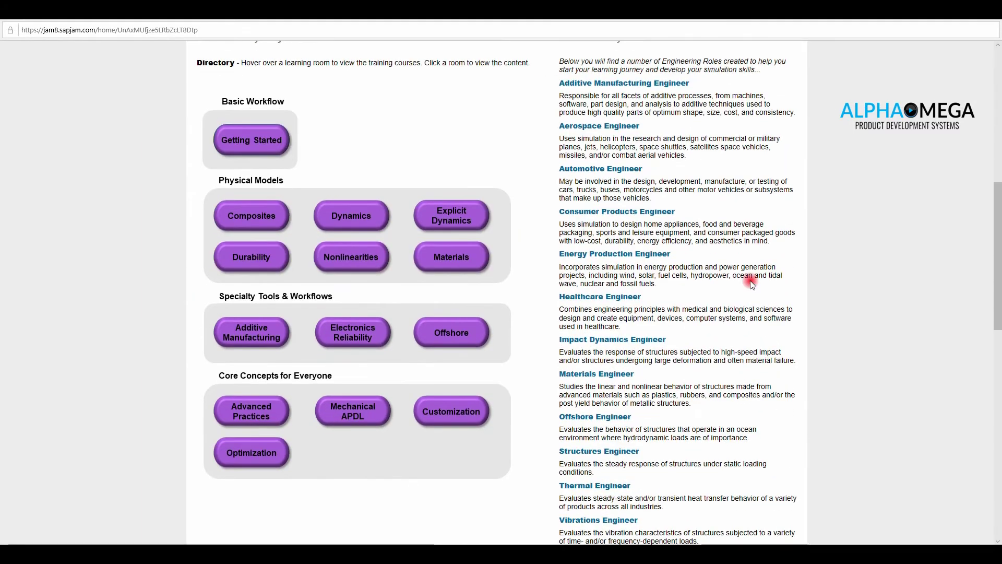
pyautogui.scroll(-3, 750, 282)
pyautogui.scroll(-8, 750, 282)
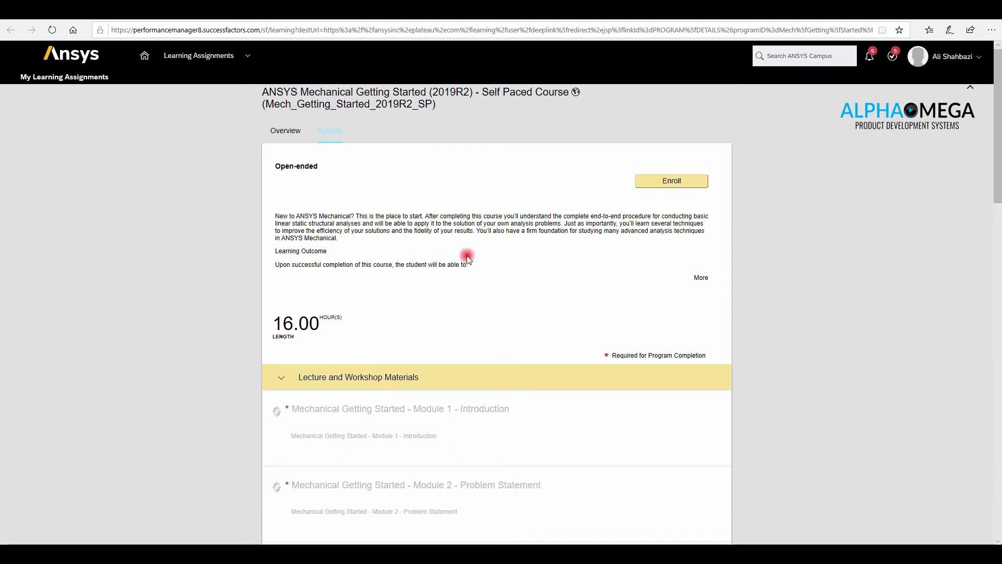
# Step: Enroll in the Mechanical Getting Started course and scroll to the Module 1 lecture and workshop materials
pyautogui.click(677, 181)
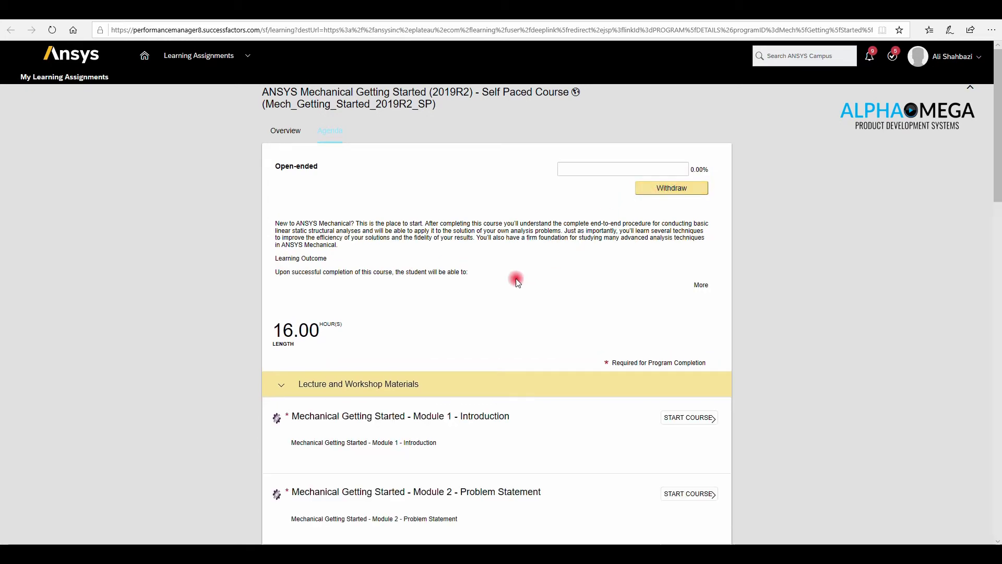
pyautogui.scroll(-4, 490, 282)
pyautogui.scroll(-1, 546, 223)
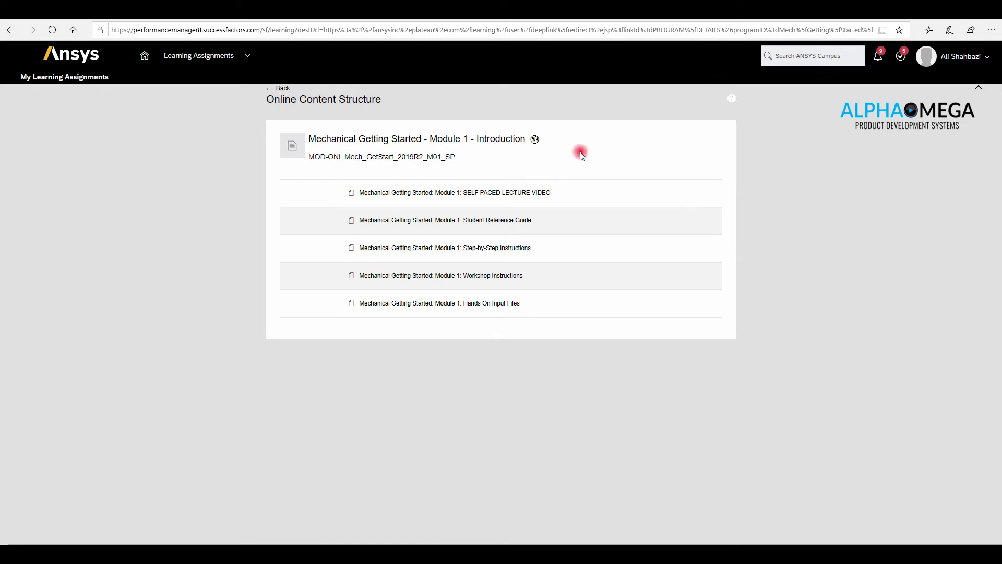
# Step: Start the Module 1 self-paced lecture video in an enlarged, repositioned popup window
pyautogui.click(526, 188)
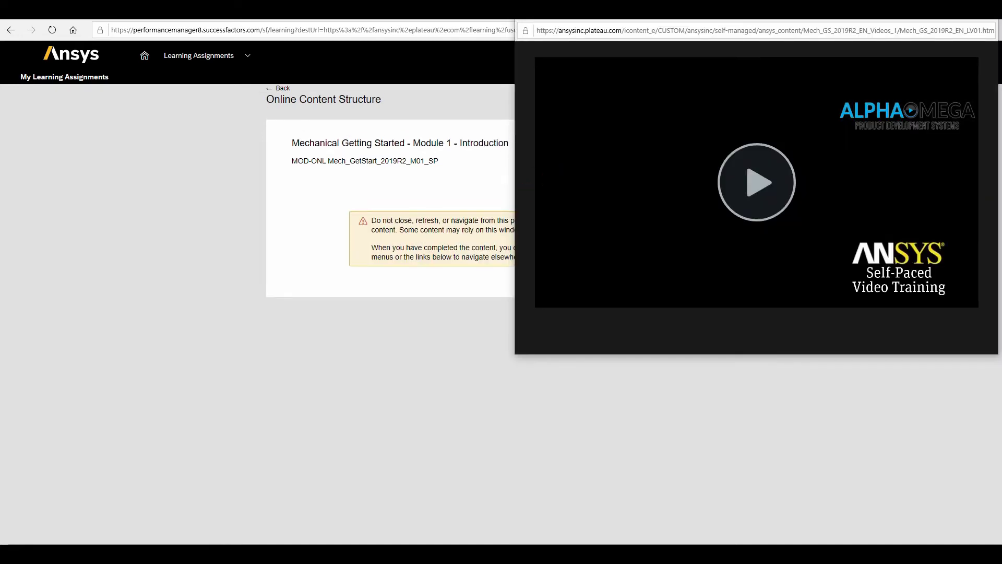
pyautogui.moveTo(818, 18); pyautogui.dragTo(580, 94)
pyautogui.click(527, 241)
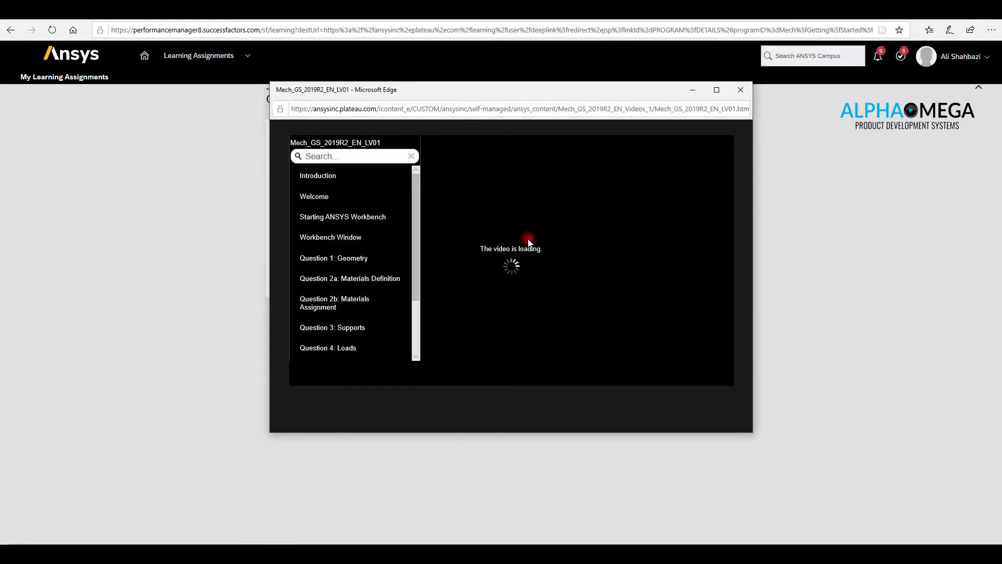
pyautogui.moveTo(754, 432); pyautogui.dragTo(906, 476)
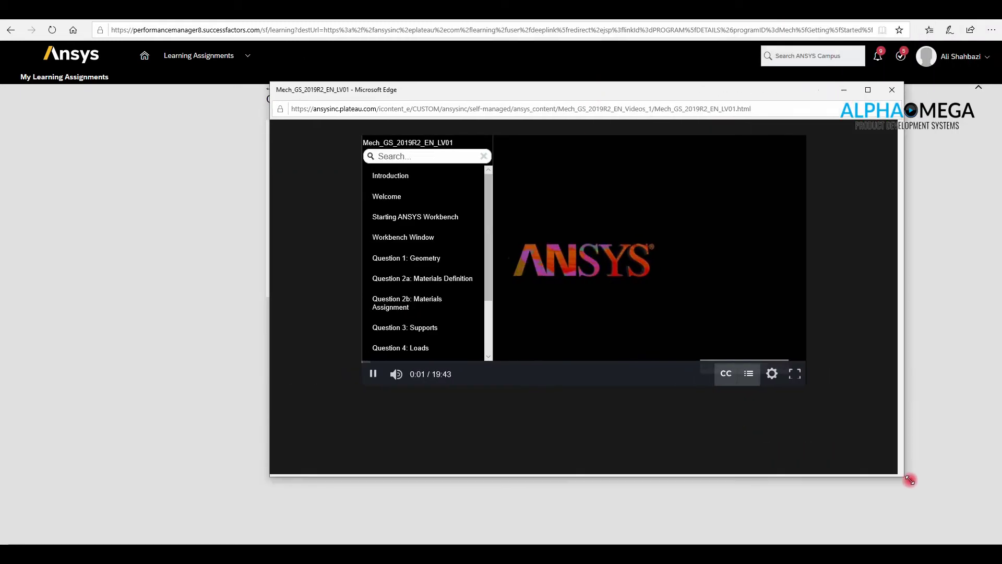
pyautogui.moveTo(675, 89); pyautogui.dragTo(577, 78)
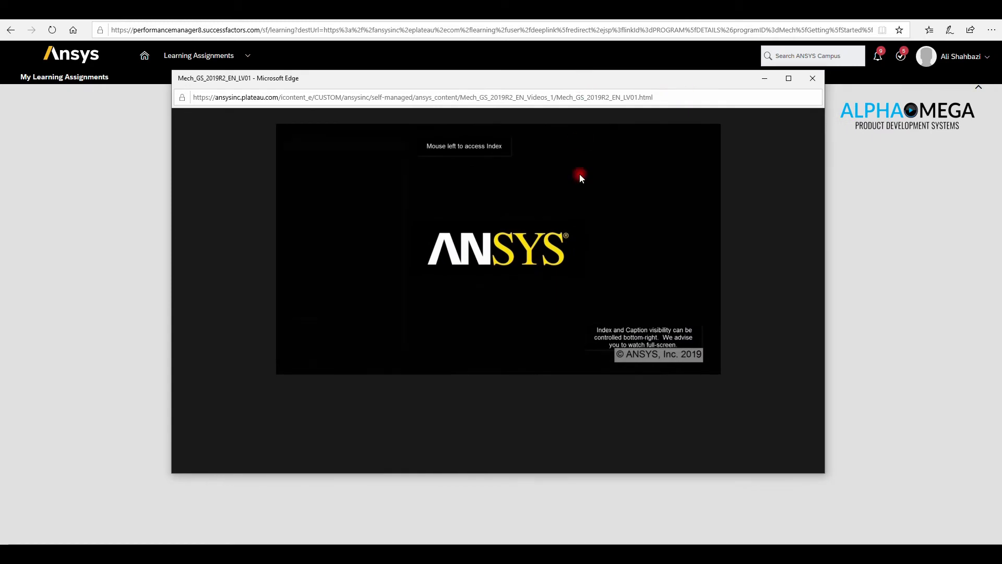
# Step: Jump the video to the Question 4: Loads chapter and turn captions off
pyautogui.scroll(-1, 346, 311)
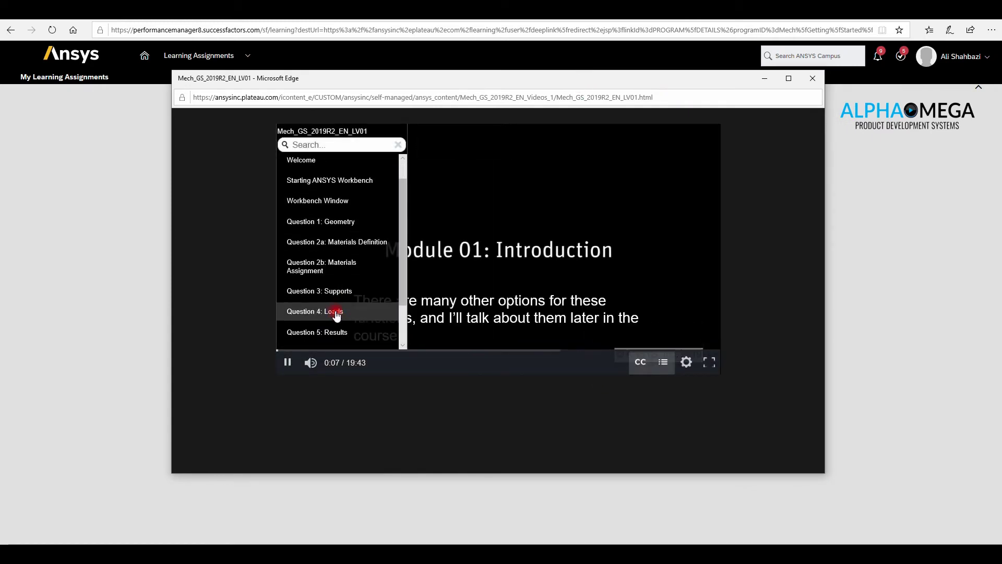
pyautogui.click(335, 312)
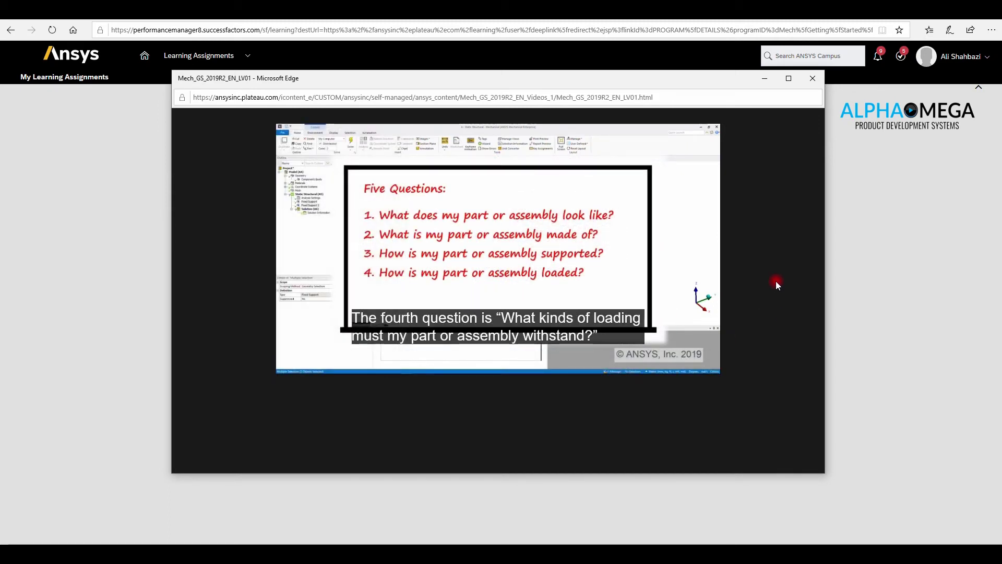
pyautogui.click(635, 362)
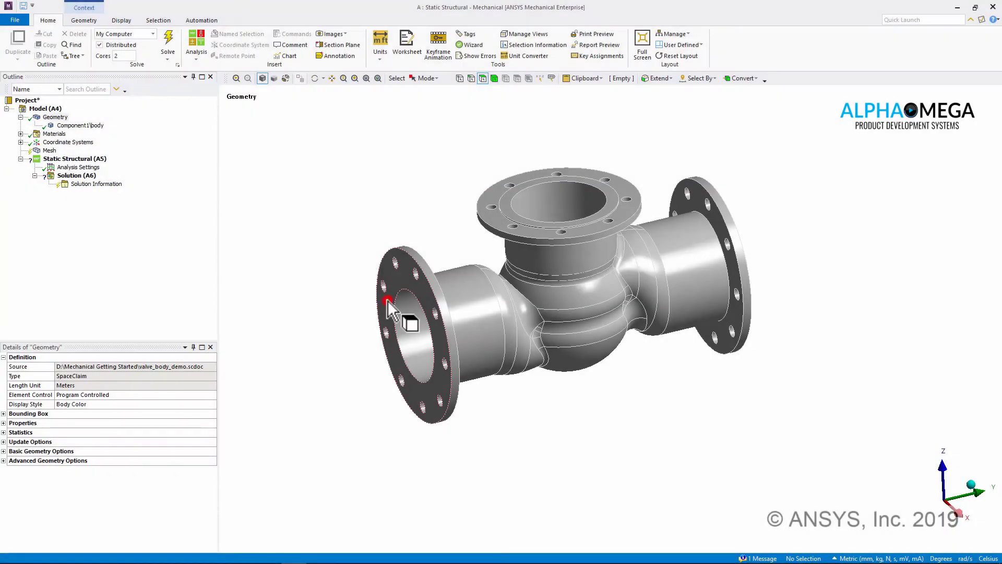
# Step: Close the lecture video popup, returning to the Module 1 – Introduction page
pyautogui.click(388, 300)
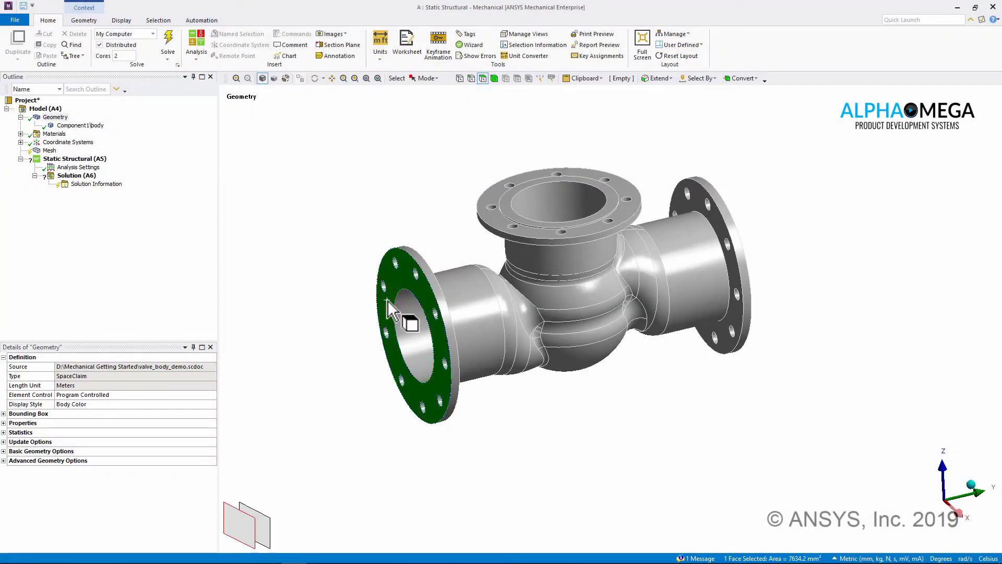
pyautogui.rightClick(81, 165)
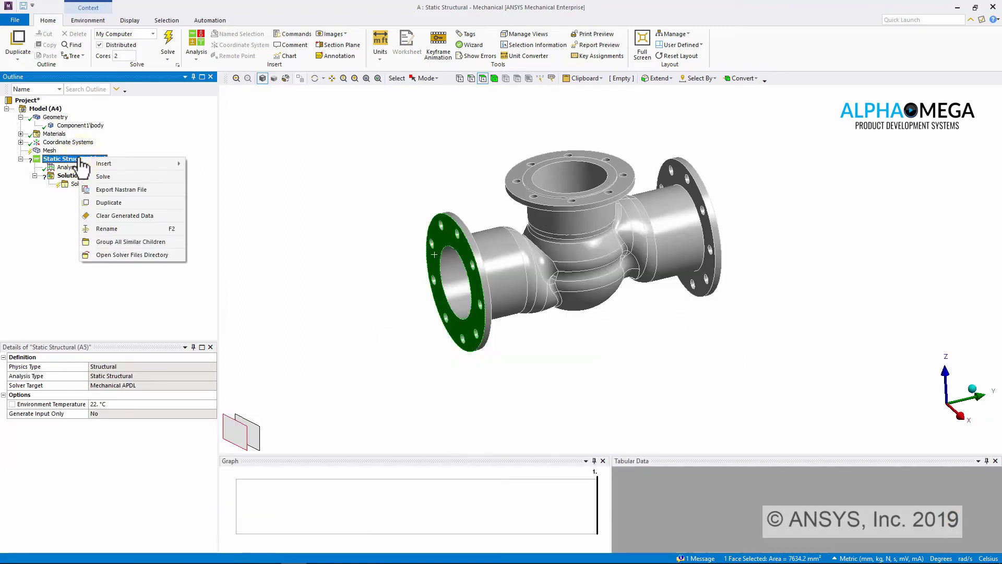
pyautogui.click(162, 165)
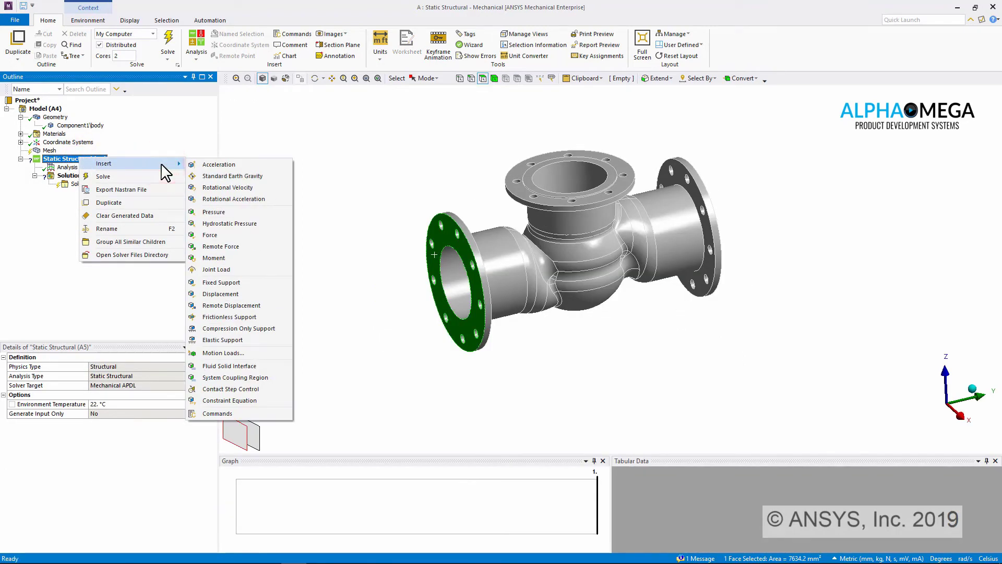
pyautogui.click(248, 285)
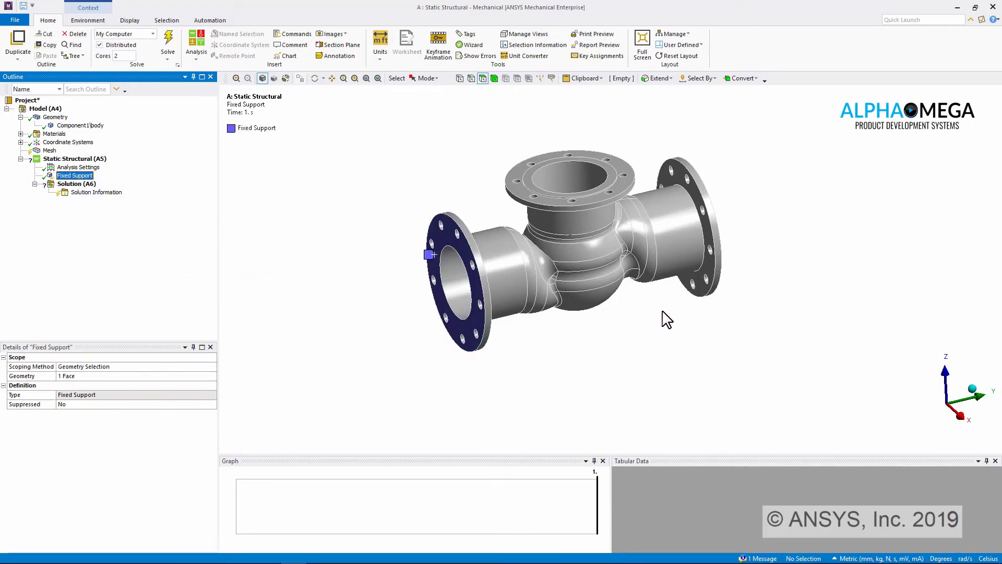
pyautogui.moveTo(664, 318); pyautogui.dragTo(536, 285)
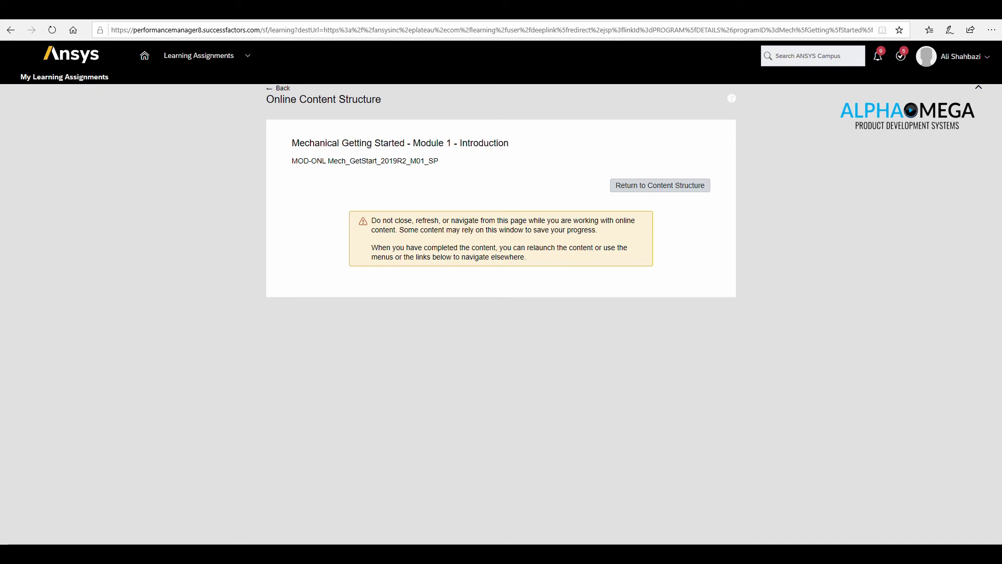
# Step: Return to Module 1's content list and read the Student Reference Guide in a maximized window
pyautogui.click(666, 184)
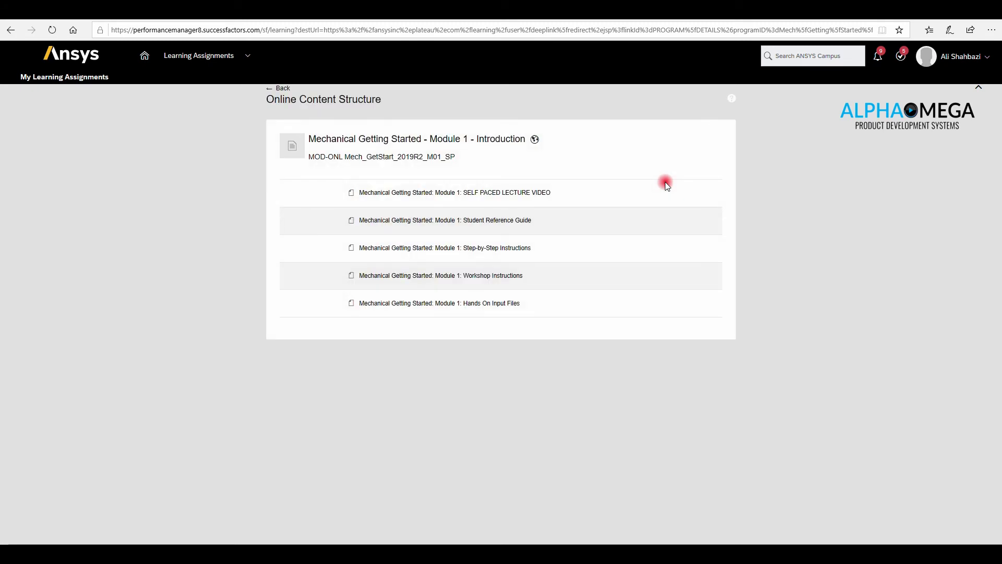
pyautogui.click(487, 223)
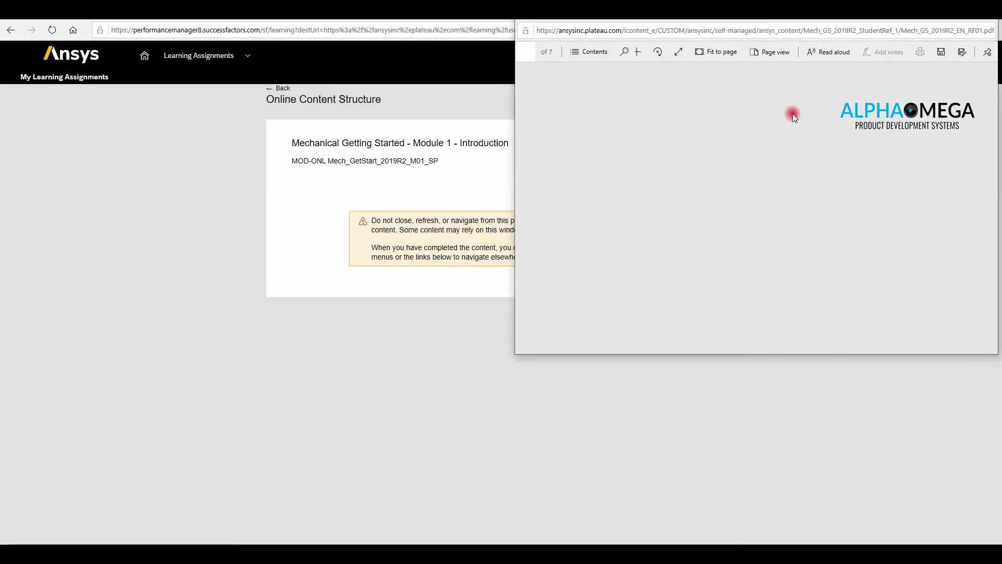
pyautogui.moveTo(776, 12); pyautogui.dragTo(682, 99)
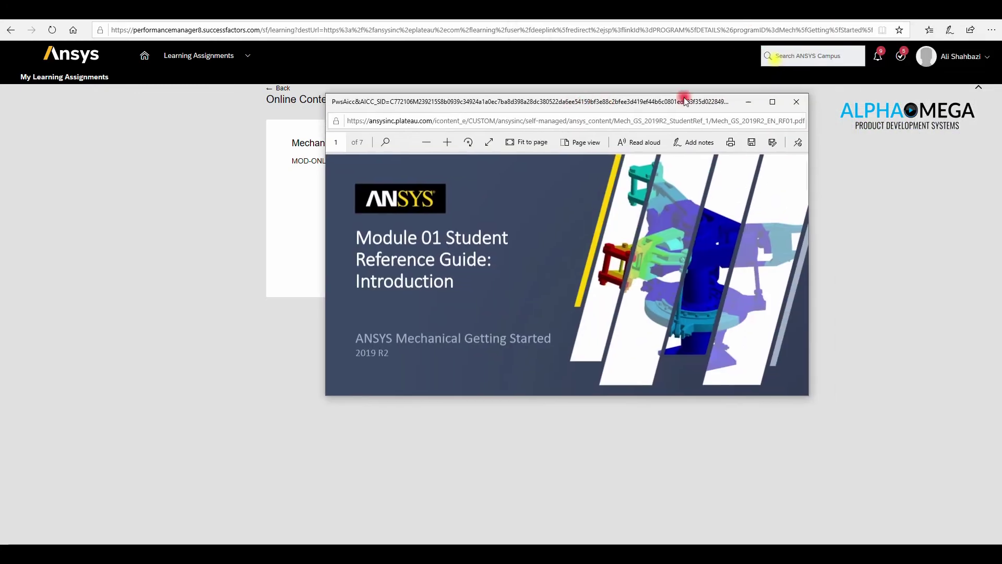
pyautogui.click(772, 102)
pyautogui.scroll(-4, 710, 265)
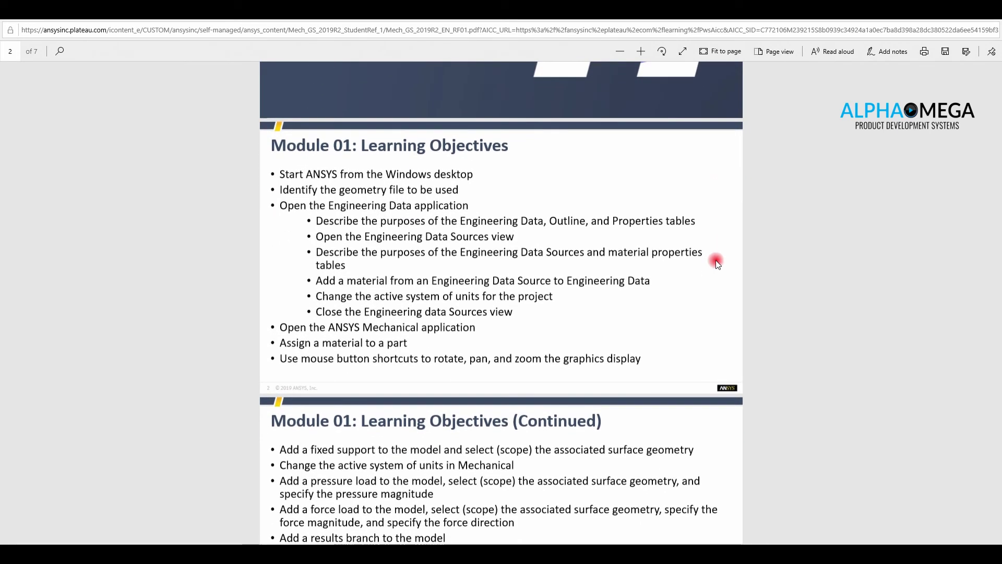
pyautogui.scroll(-2, 716, 261)
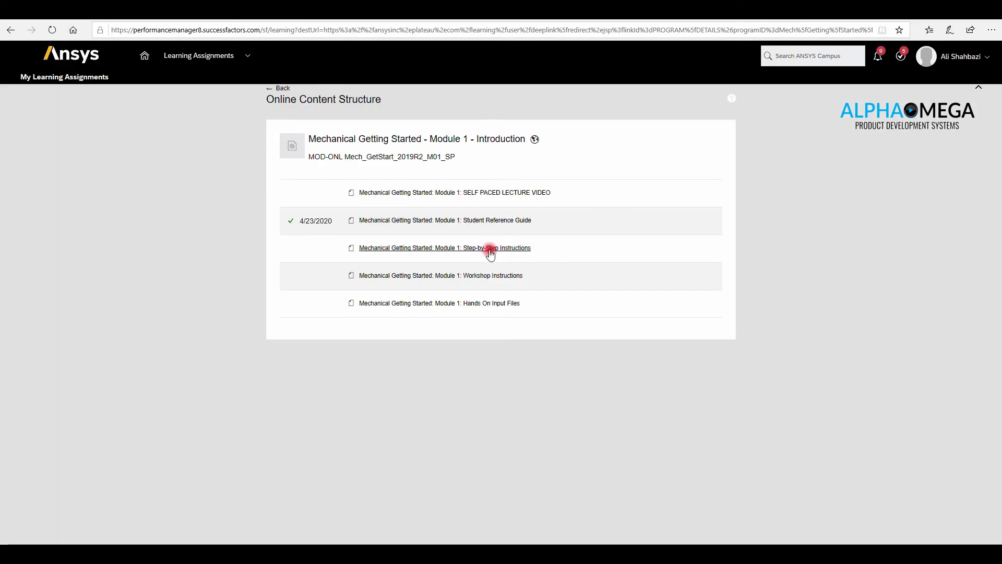
# Step: Read the Step-by-Step Instructions PDF in a maximized window
pyautogui.click(491, 248)
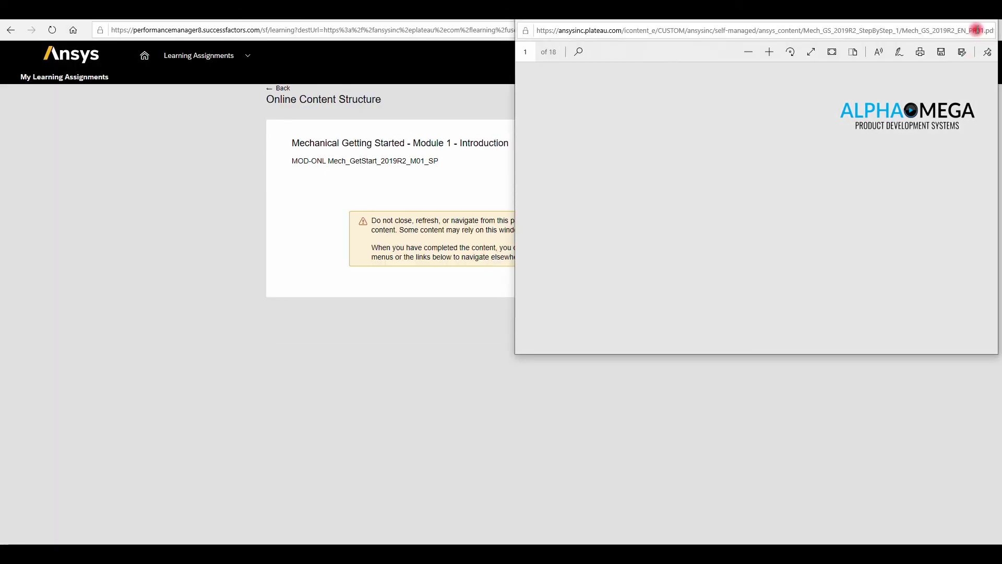
pyautogui.moveTo(854, 21); pyautogui.dragTo(684, 76)
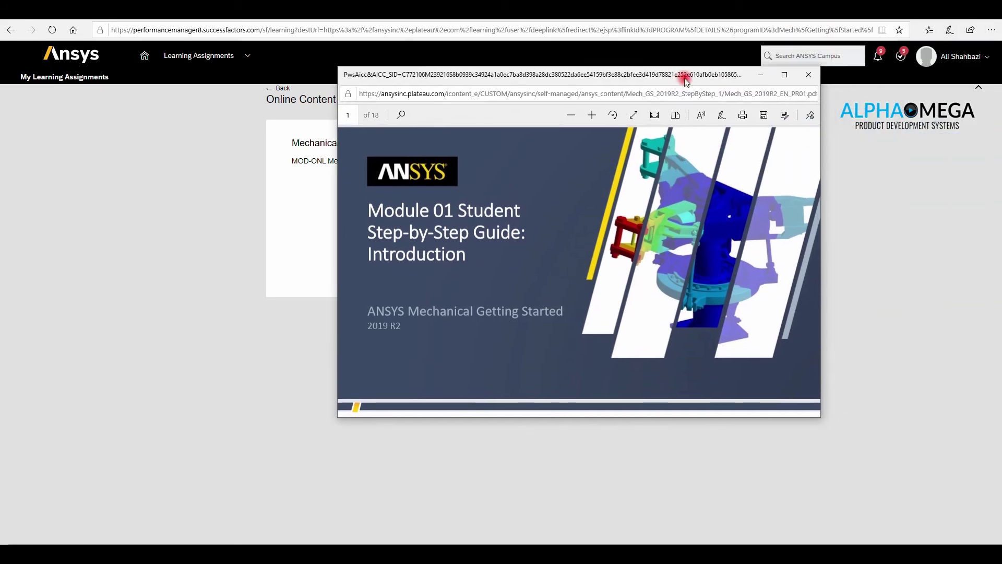
pyautogui.click(785, 74)
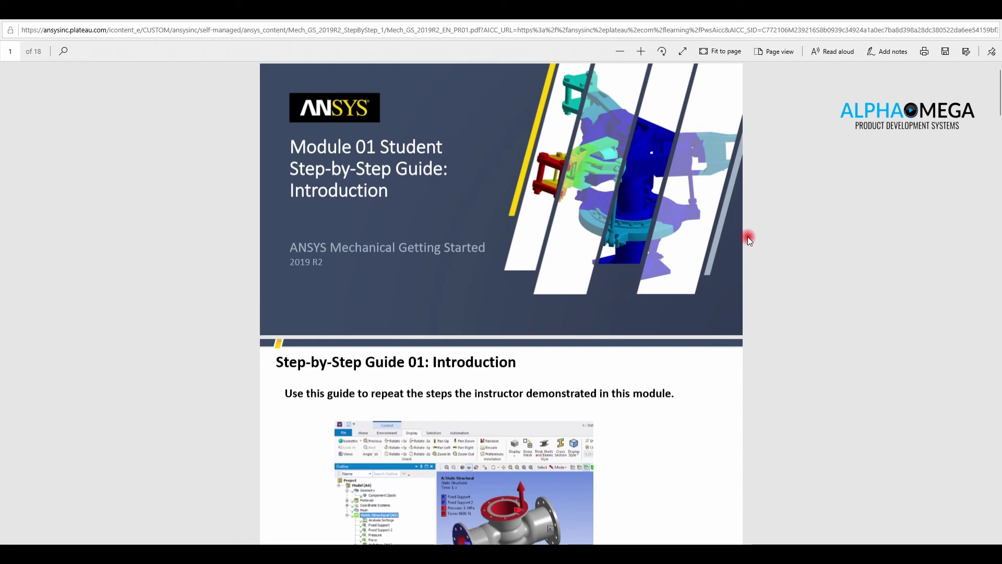
pyautogui.scroll(-3, 748, 235)
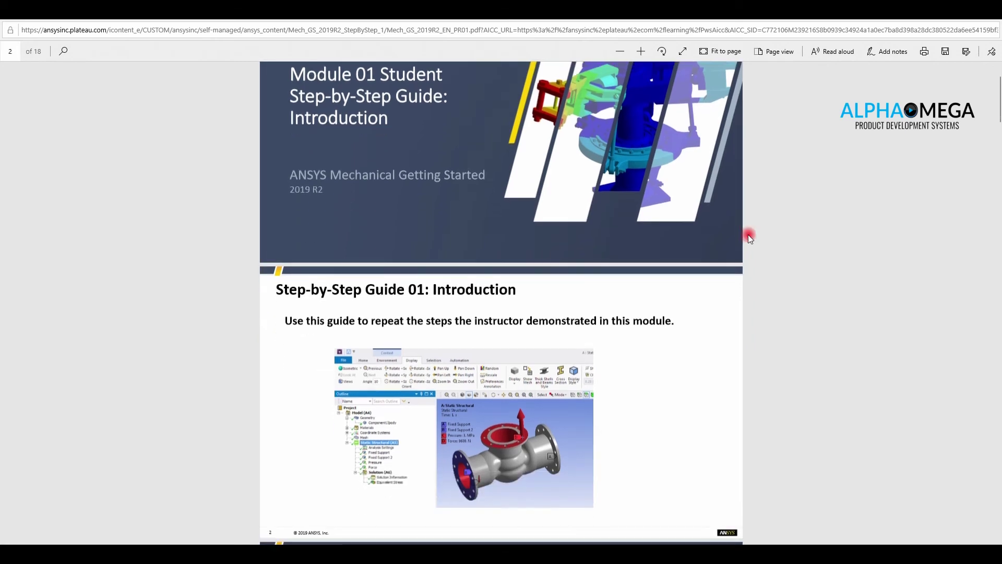
pyautogui.scroll(-2, 749, 238)
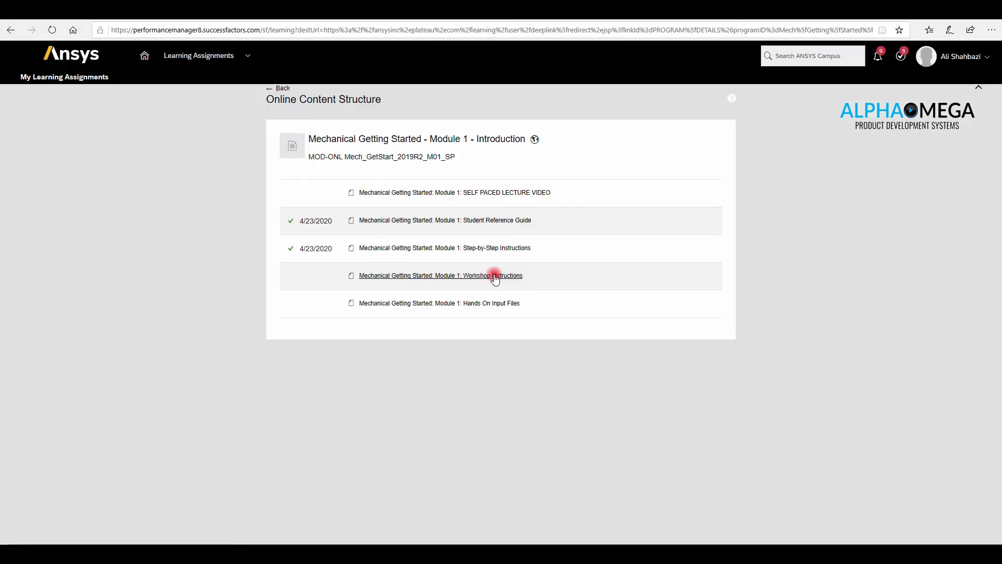
pyautogui.click(491, 276)
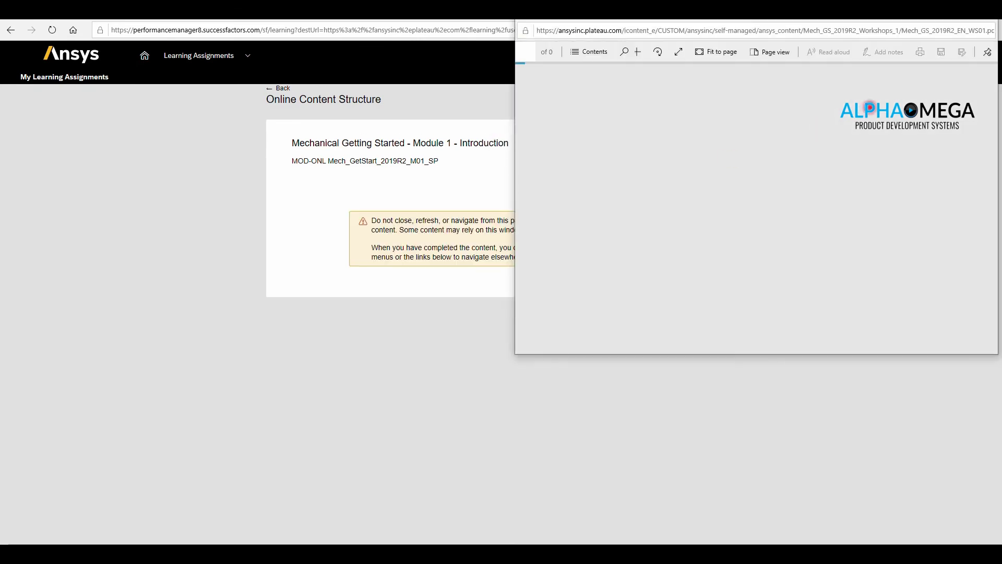
# Step: Maximize the Workshop Instructions PDF and scroll through it
pyautogui.press('super+Up')
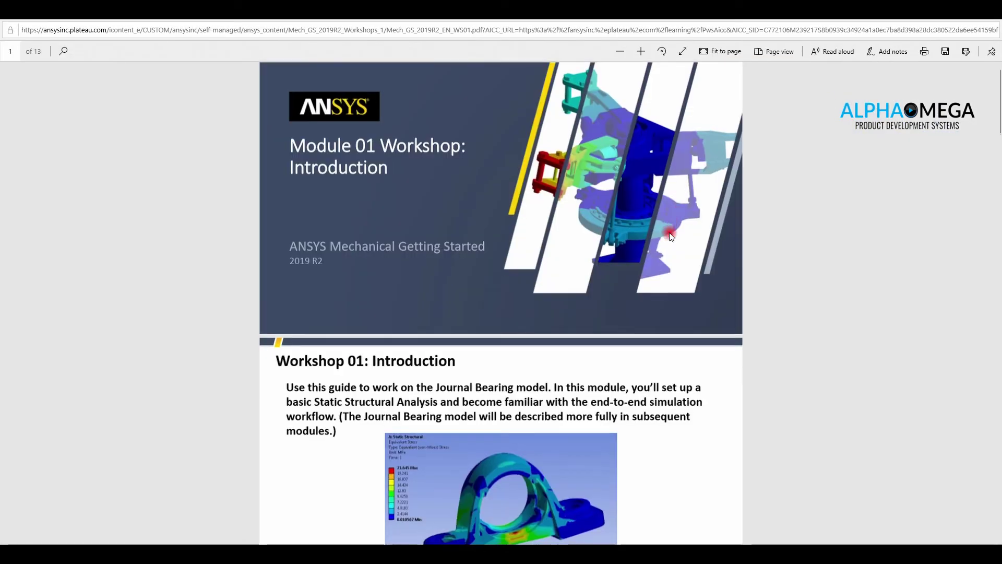
pyautogui.scroll(-4, 669, 236)
pyautogui.scroll(-1, 670, 236)
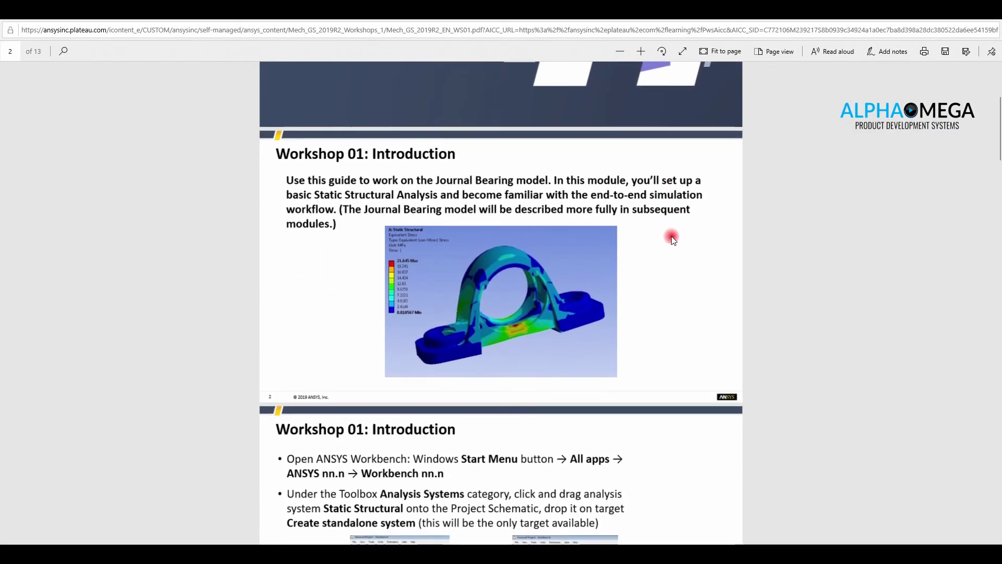
pyautogui.scroll(-1, 672, 237)
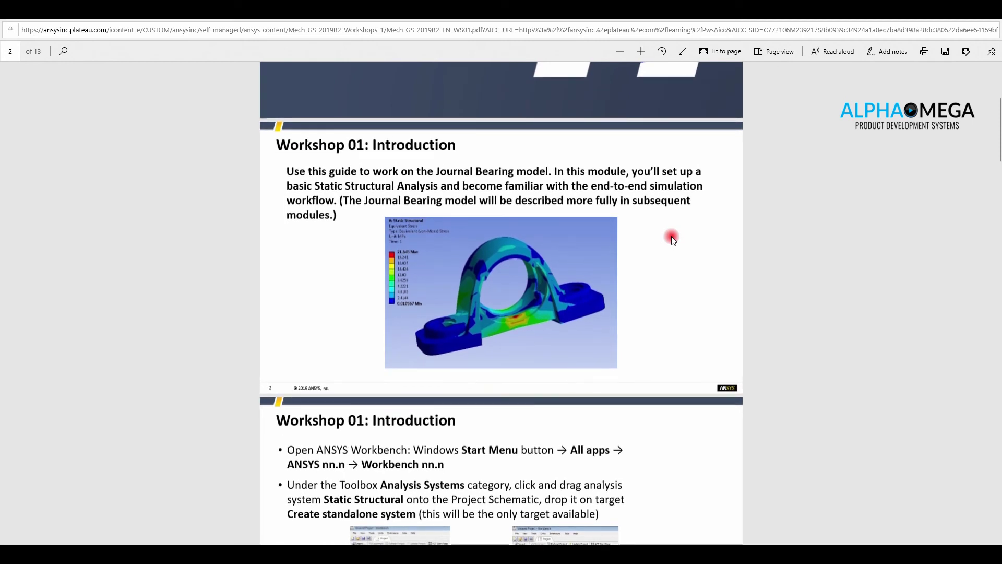
pyautogui.scroll(-1, 672, 240)
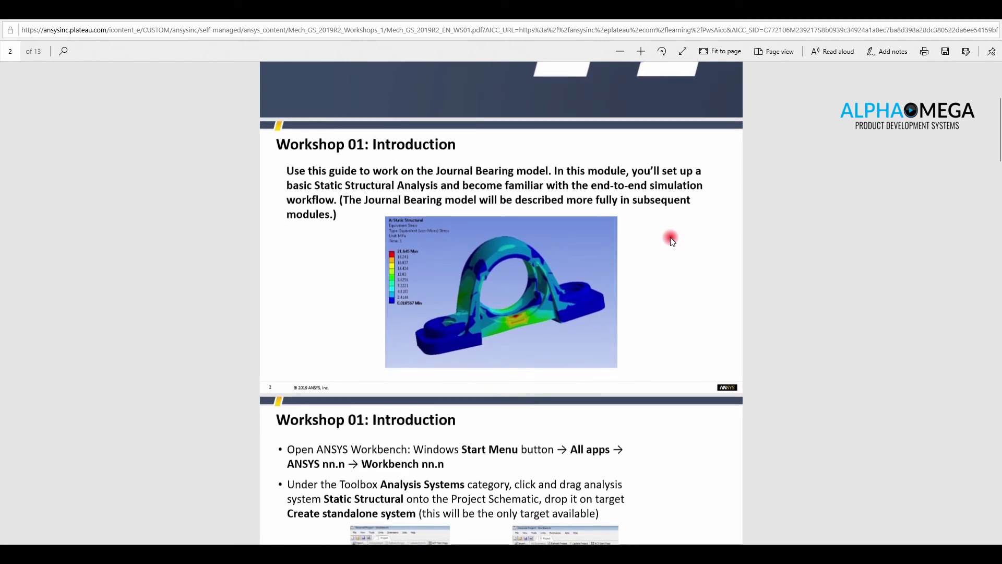
pyautogui.scroll(-4, 675, 248)
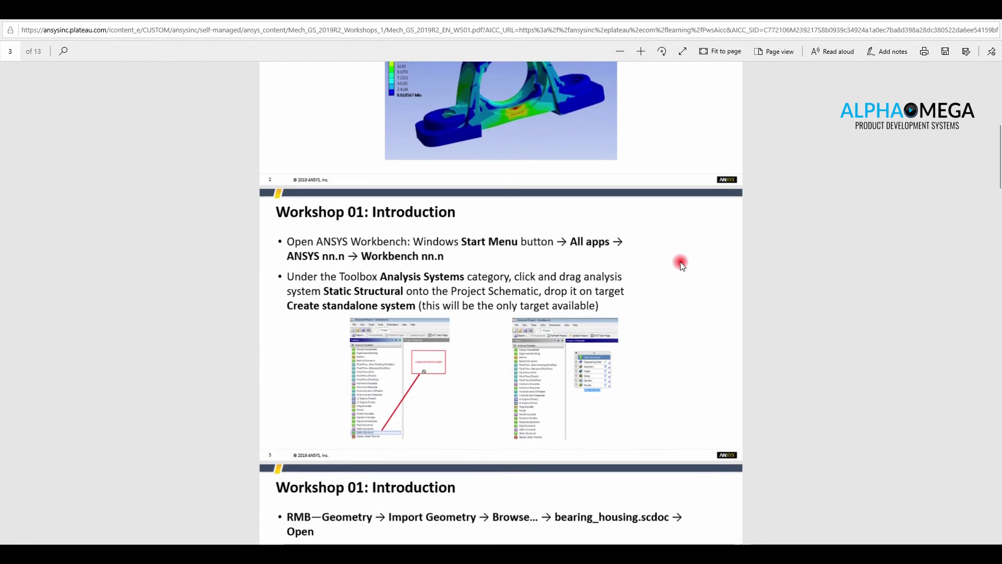
pyautogui.scroll(-1, 680, 264)
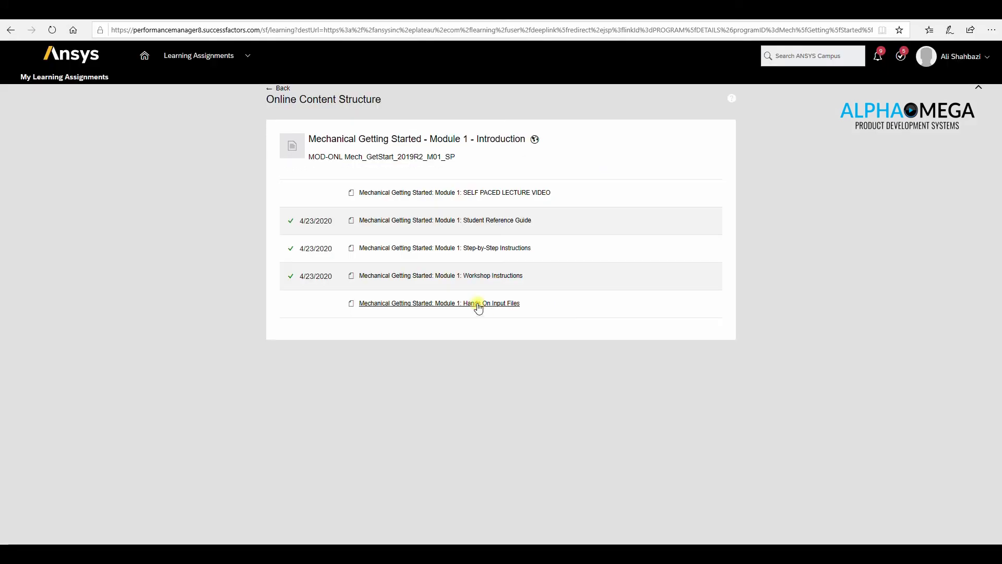
# Step: Download Mech_GS_2019R2_EN_WS01_Student_Input_Files.zip and open its folder in WinRAR
pyautogui.click(478, 306)
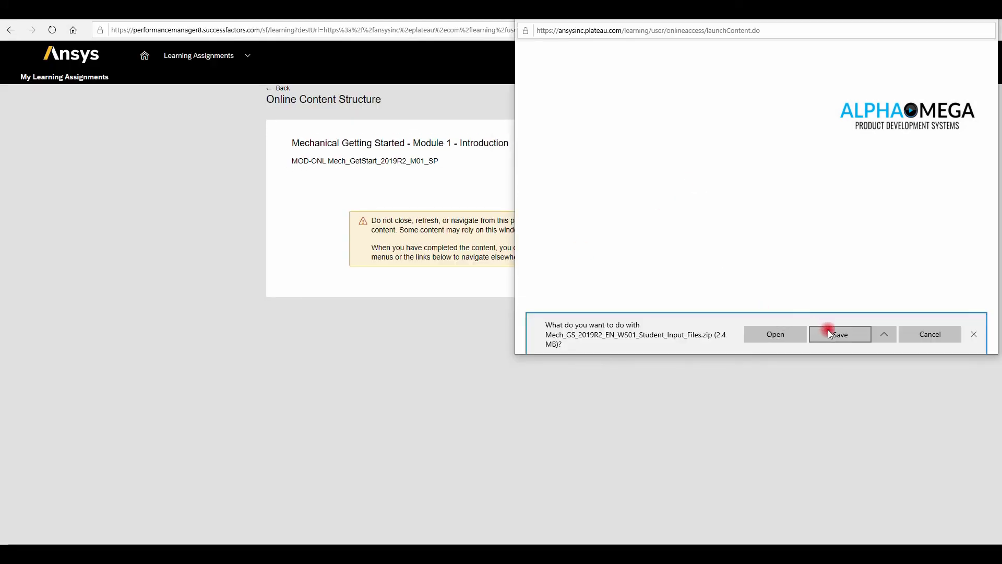
pyautogui.click(827, 332)
pyautogui.click(800, 339)
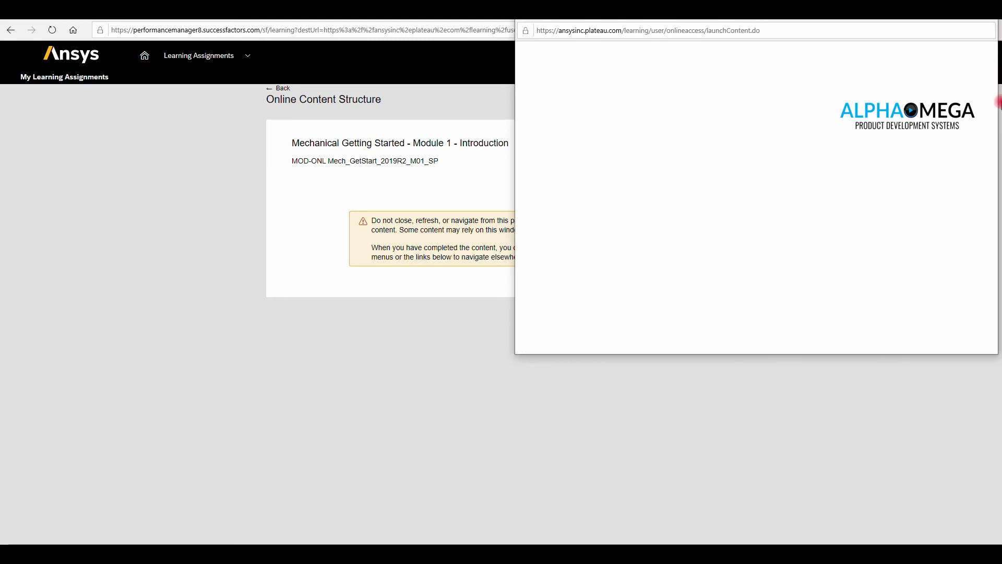
pyautogui.moveTo(846, 195); pyautogui.dragTo(342, 105)
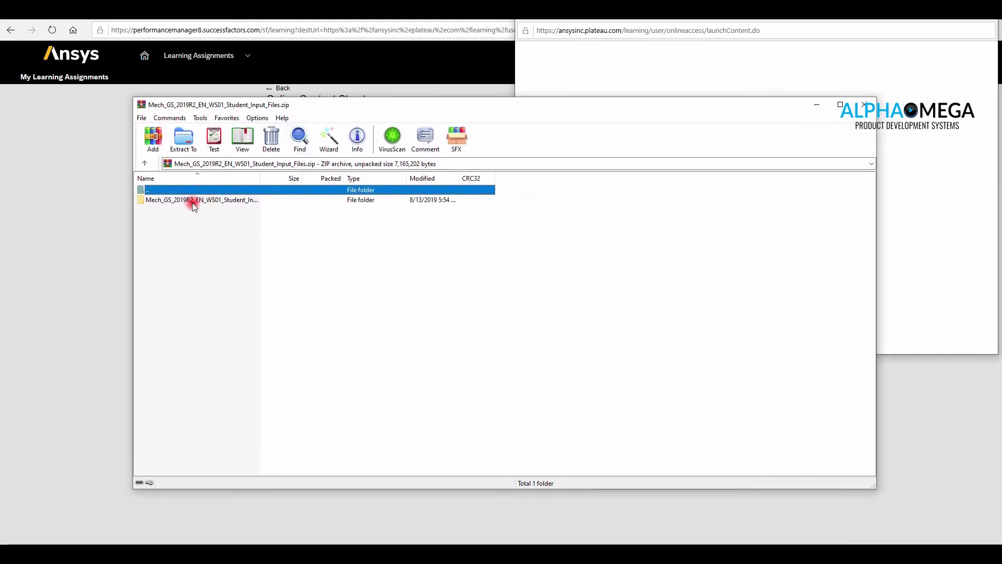
pyautogui.doubleClick(192, 203)
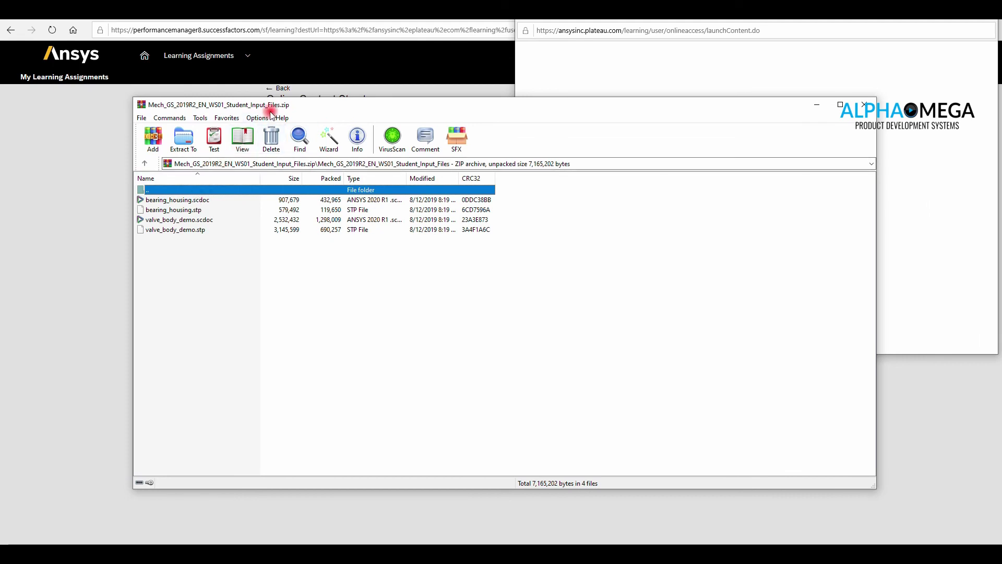